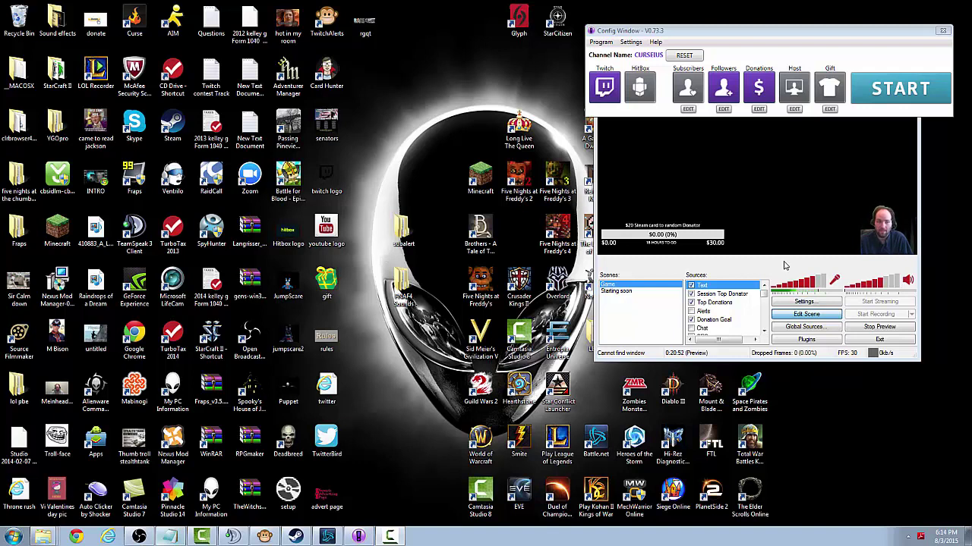
Open the subalert desktop folder, then its inner SubAlert folder, and select the SubAlert application.
drag(781, 31, 783, 34)
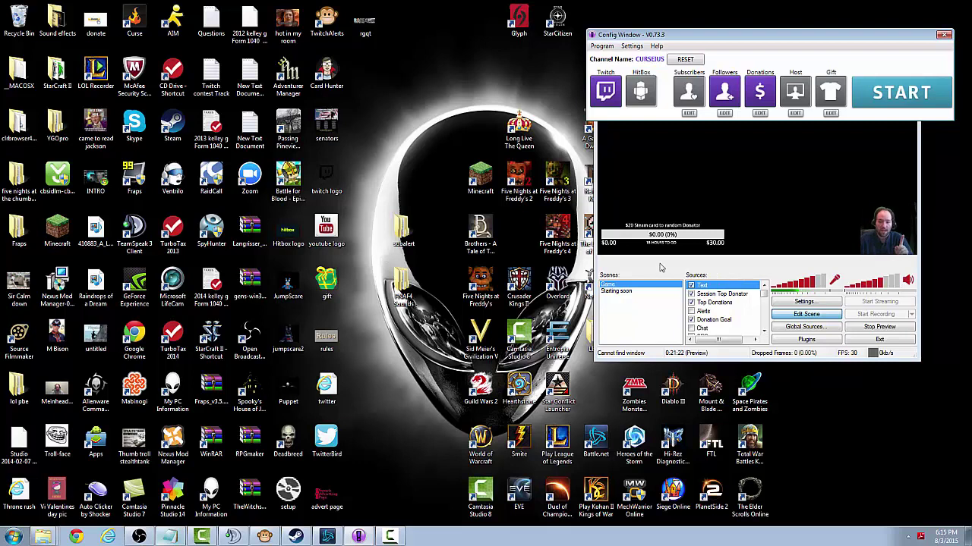
double_click(410, 231)
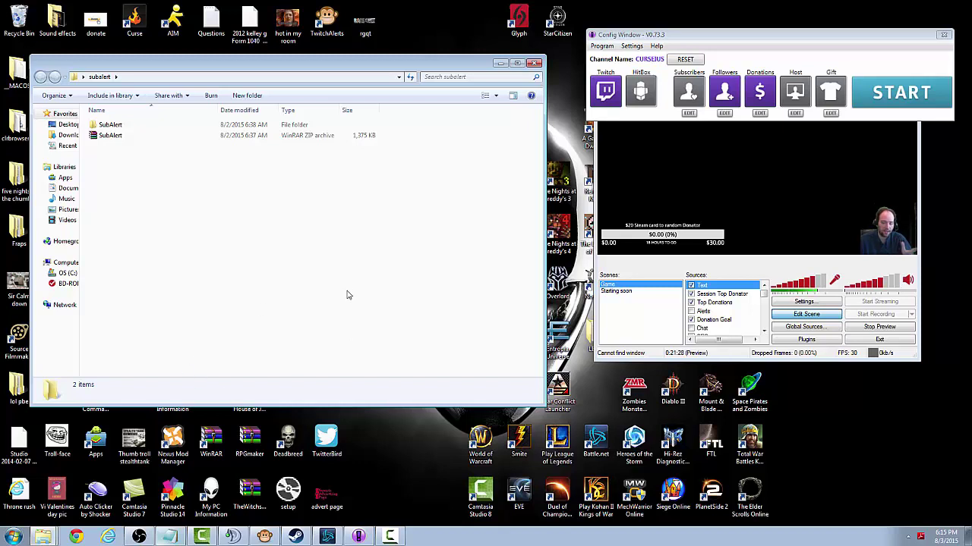
click(104, 127)
click(106, 135)
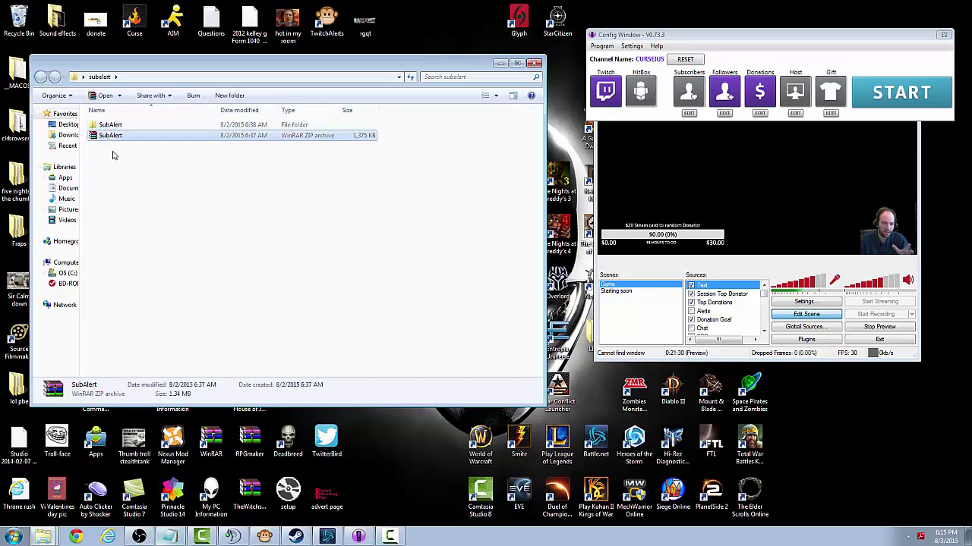
key(Up)
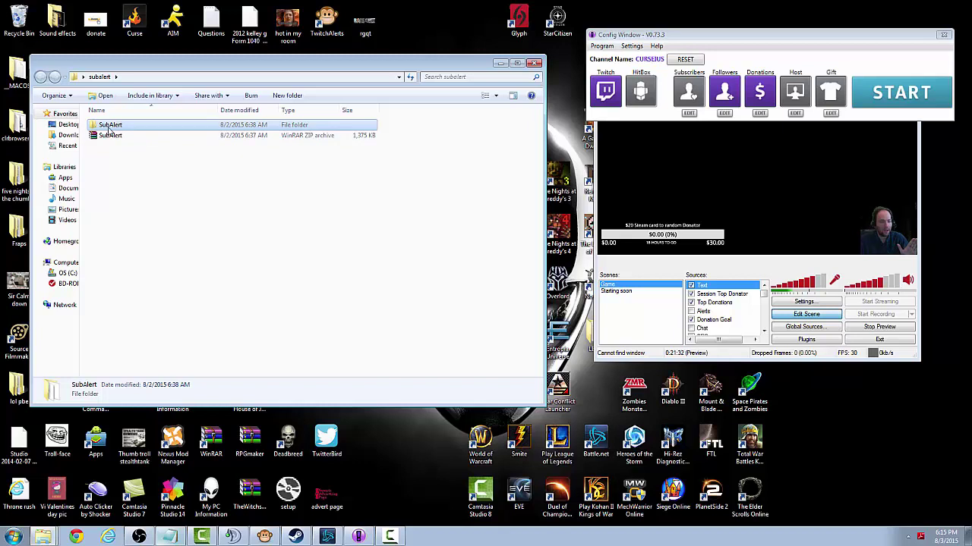
double_click(109, 128)
click(124, 200)
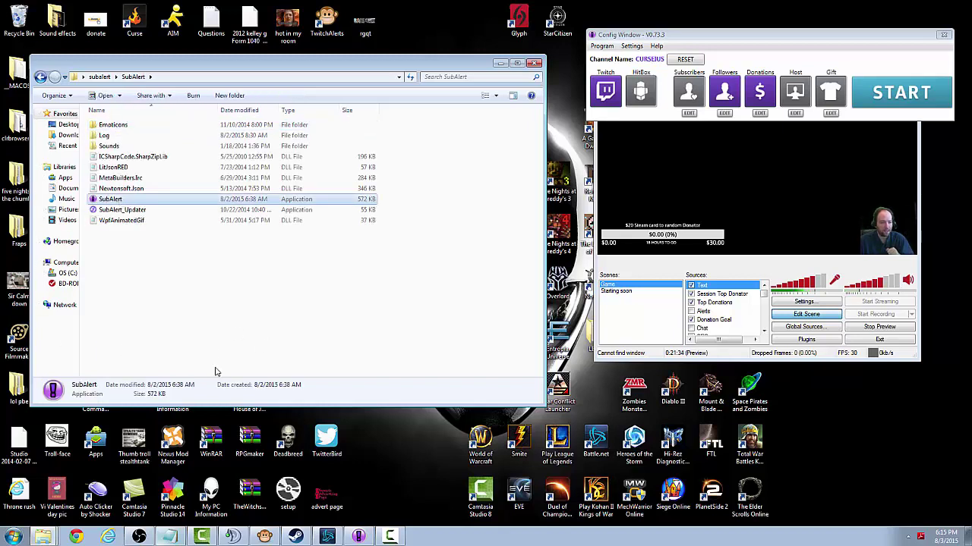
Close the SubAlert Explorer window and drag the Config Window left over OBS.
click(534, 63)
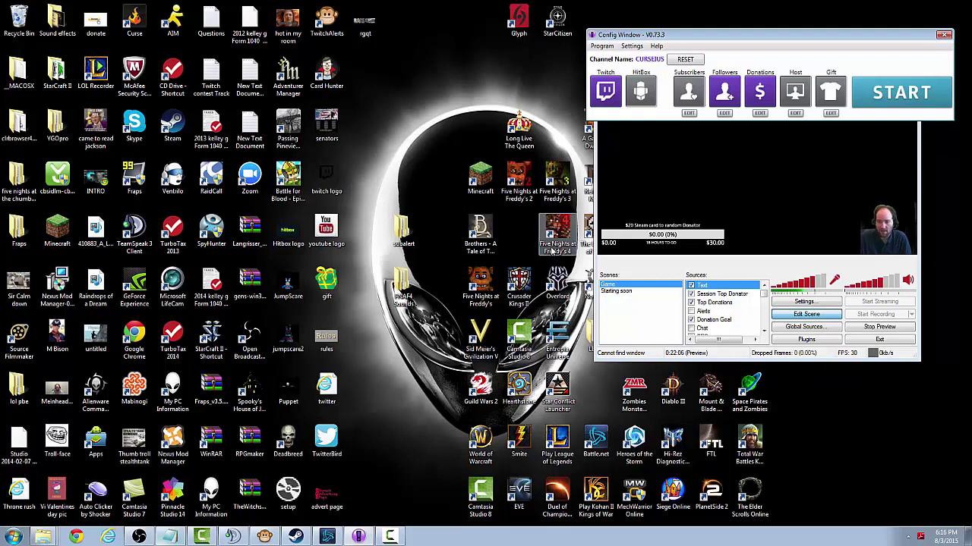
drag(827, 38, 694, 39)
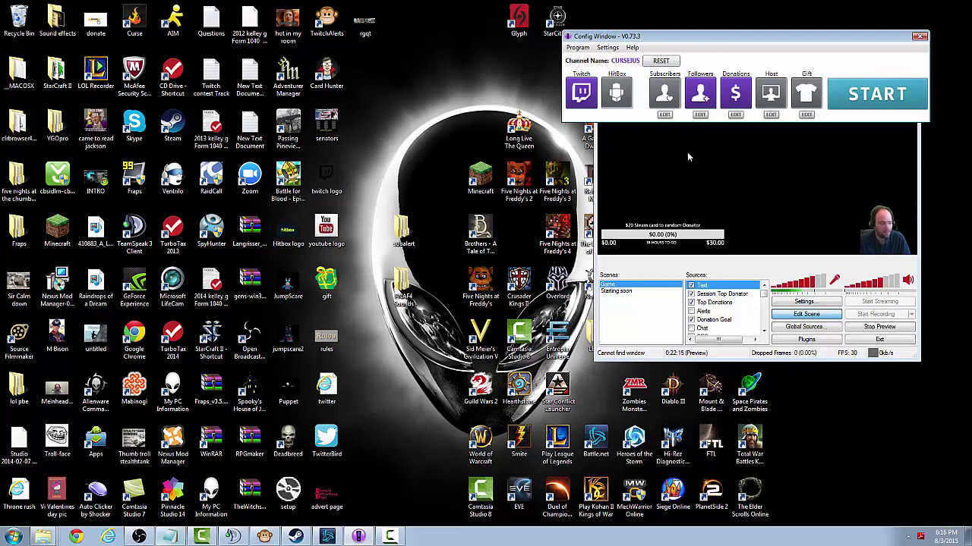
Open the Followers EDIT settings, preview the Bonnie alert, and place the preview top-left.
click(699, 115)
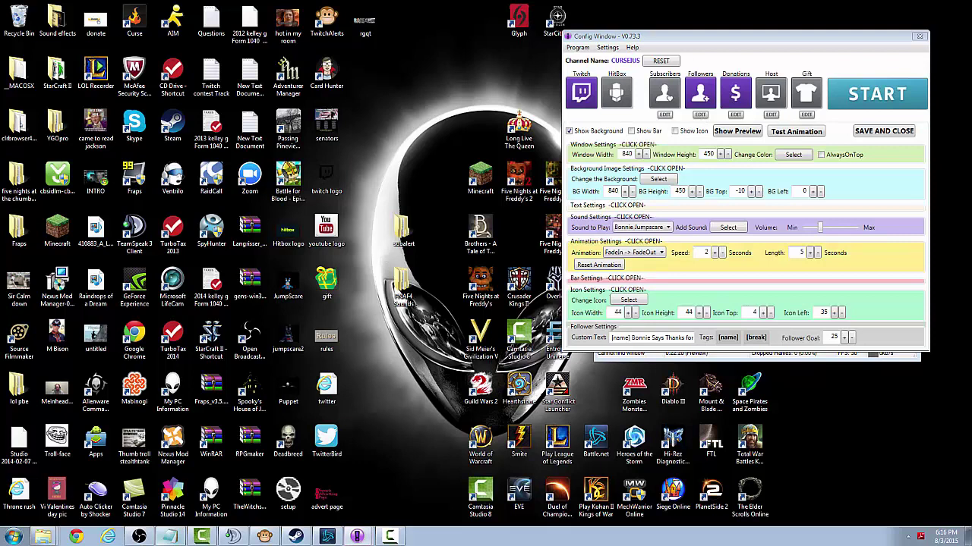
click(736, 132)
drag(616, 61, 121, 60)
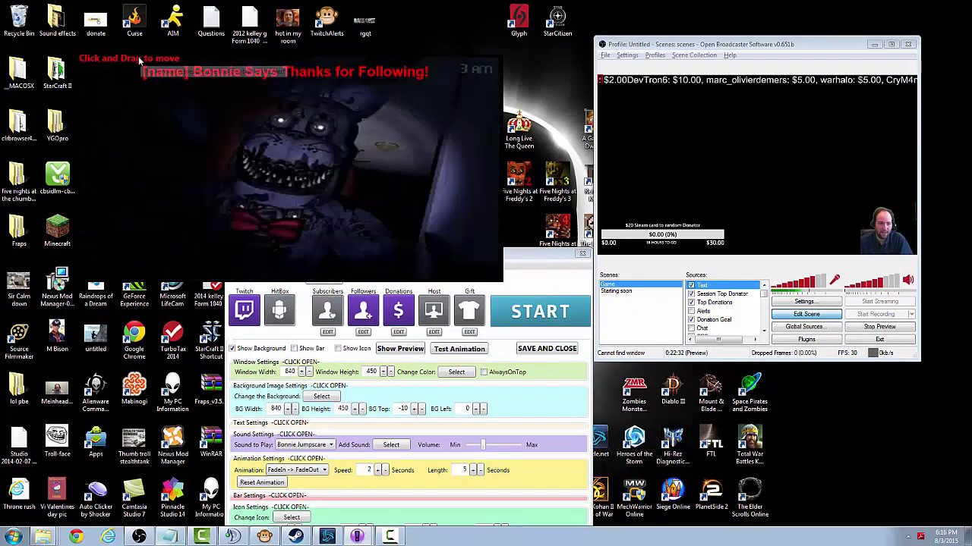
drag(140, 58, 202, 16)
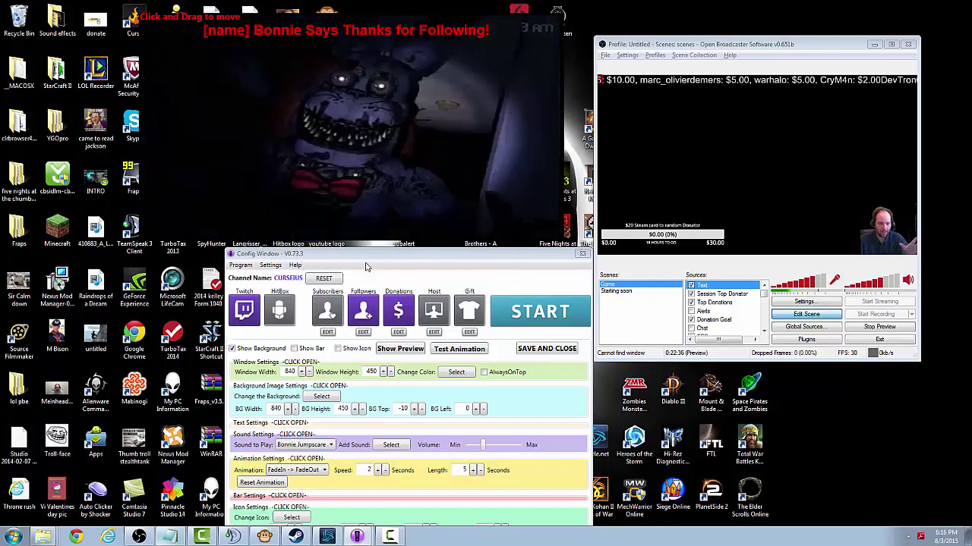
drag(365, 255, 488, 122)
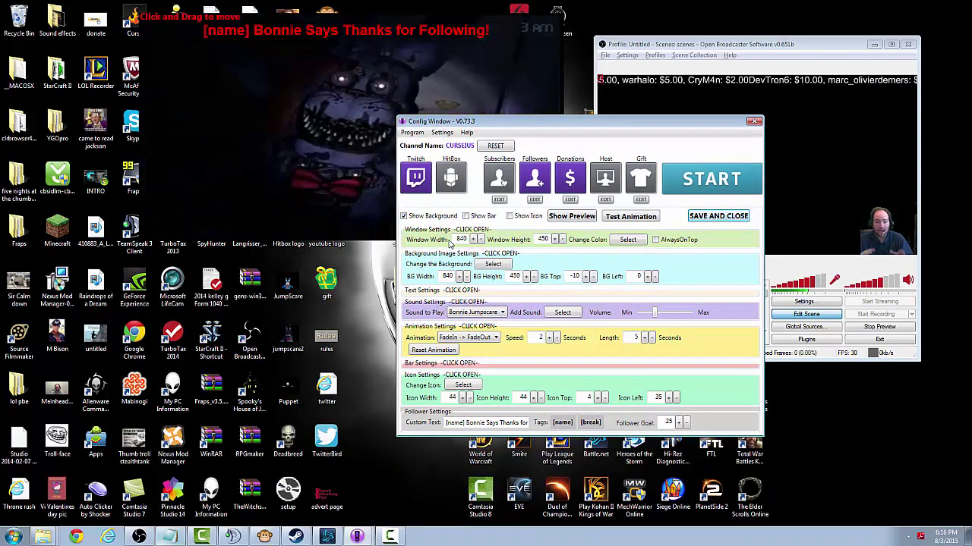
double_click(461, 239)
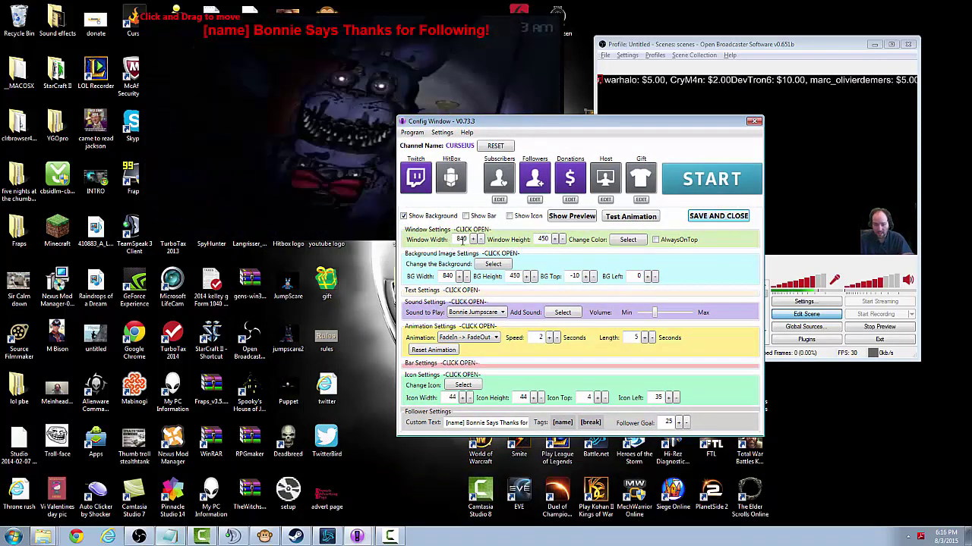
click(538, 240)
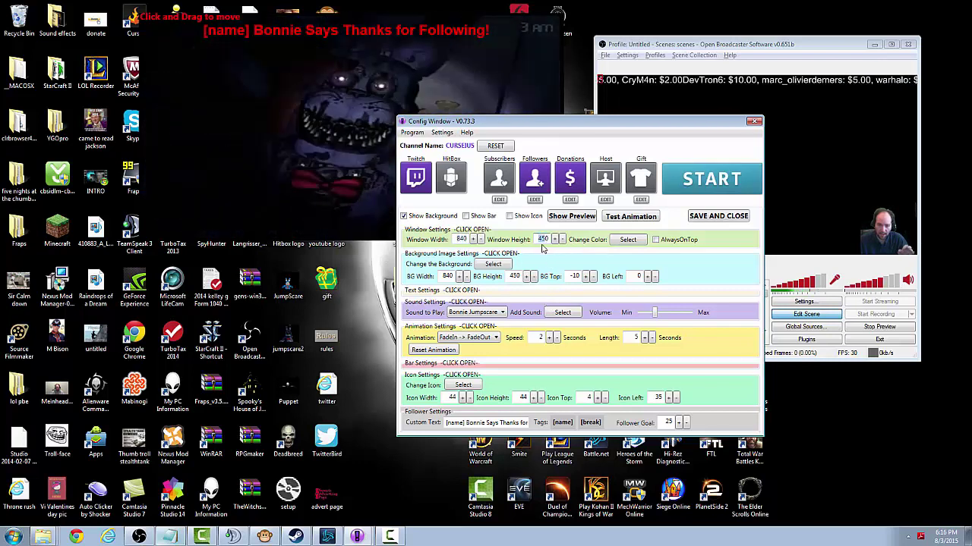
click(628, 240)
key(Escape)
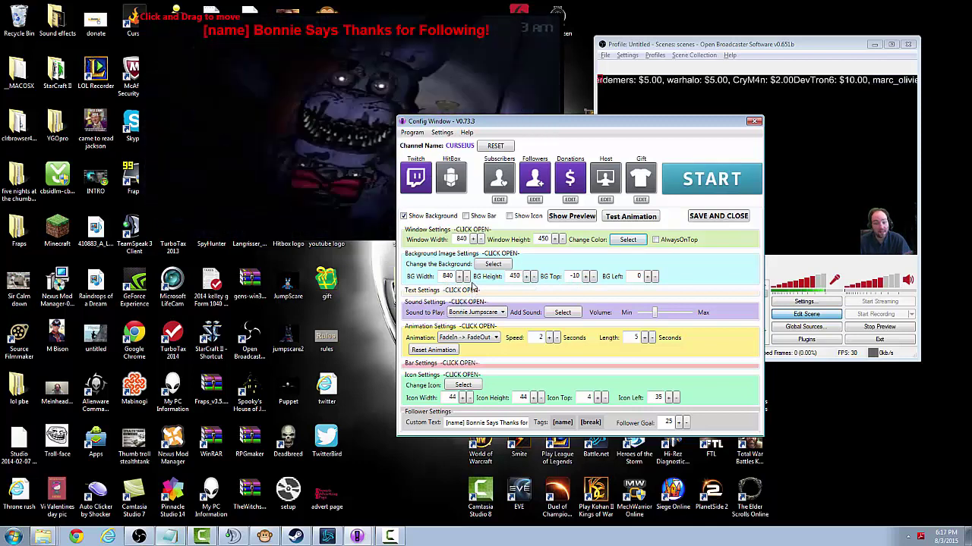
click(475, 341)
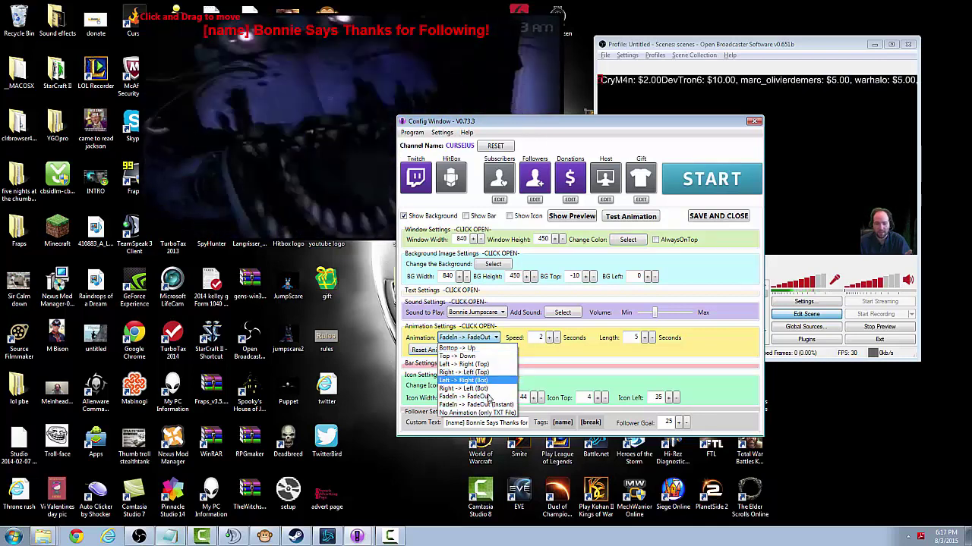
click(724, 354)
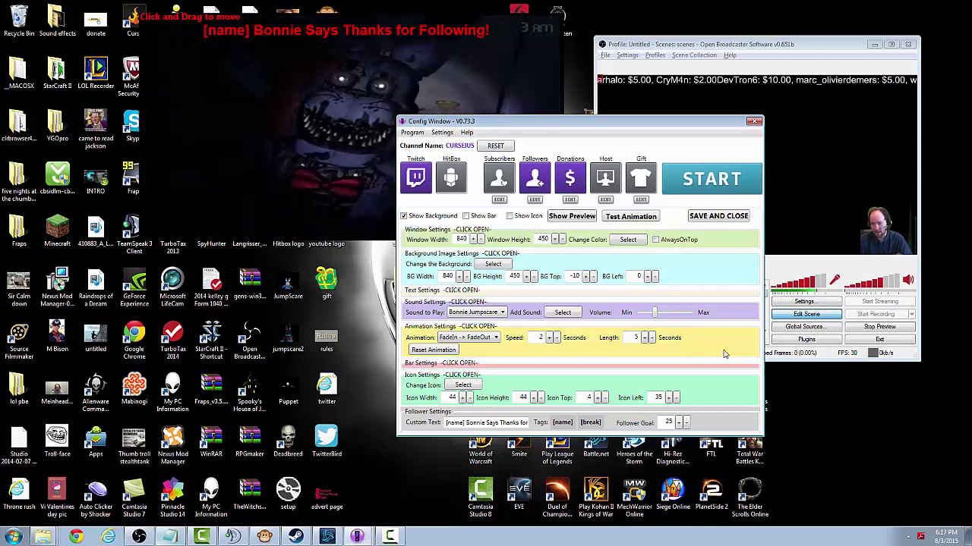
Test the follower alert, then switch its animation from FadeIn -> FadeOut to Top -> Down.
click(644, 219)
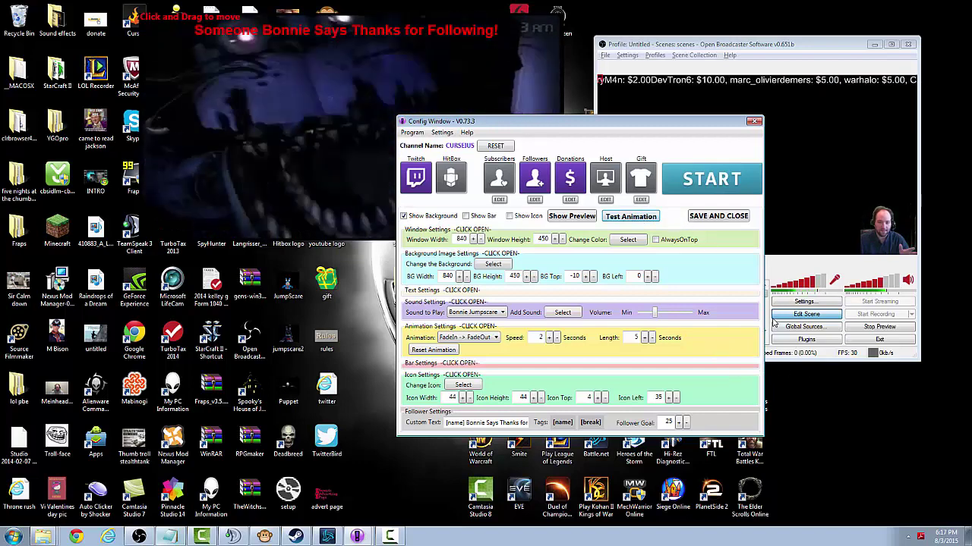
drag(676, 127, 851, 73)
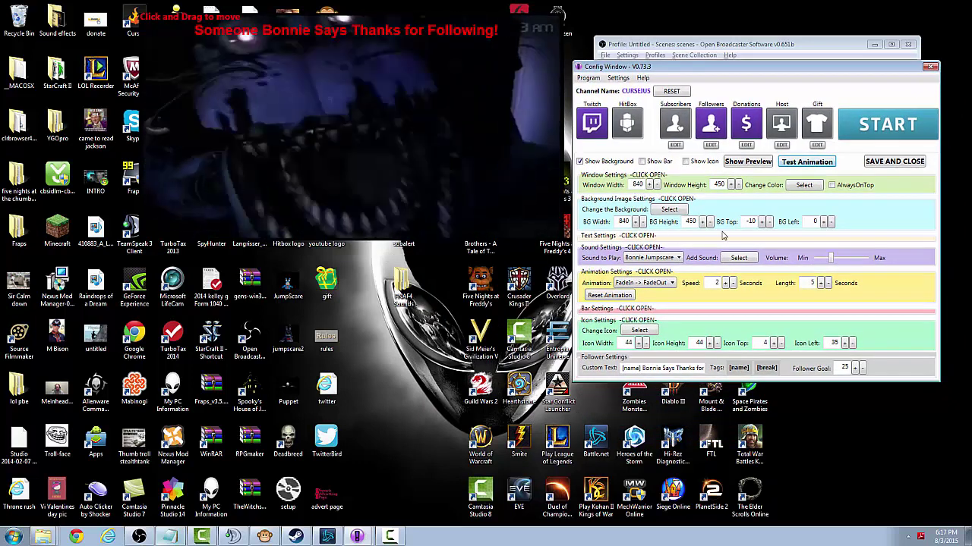
click(650, 283)
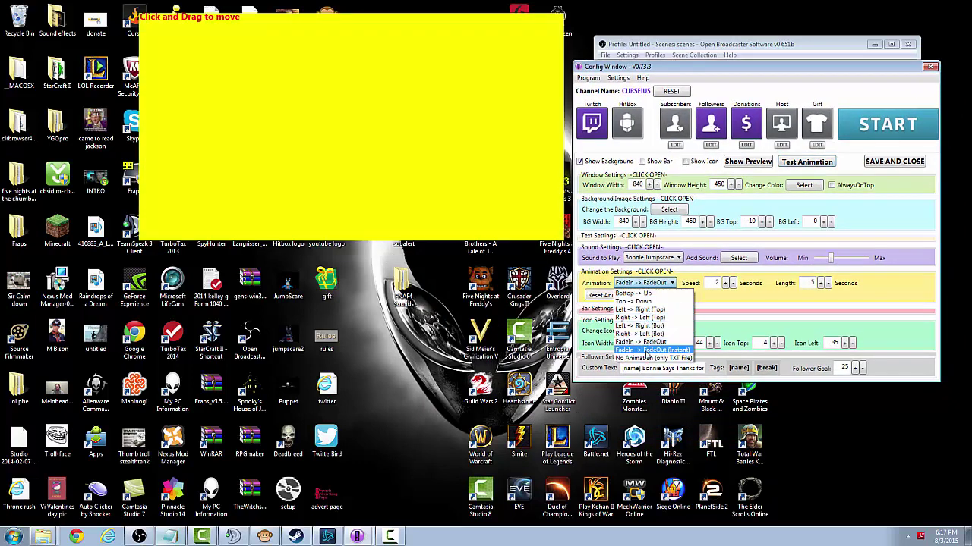
click(647, 302)
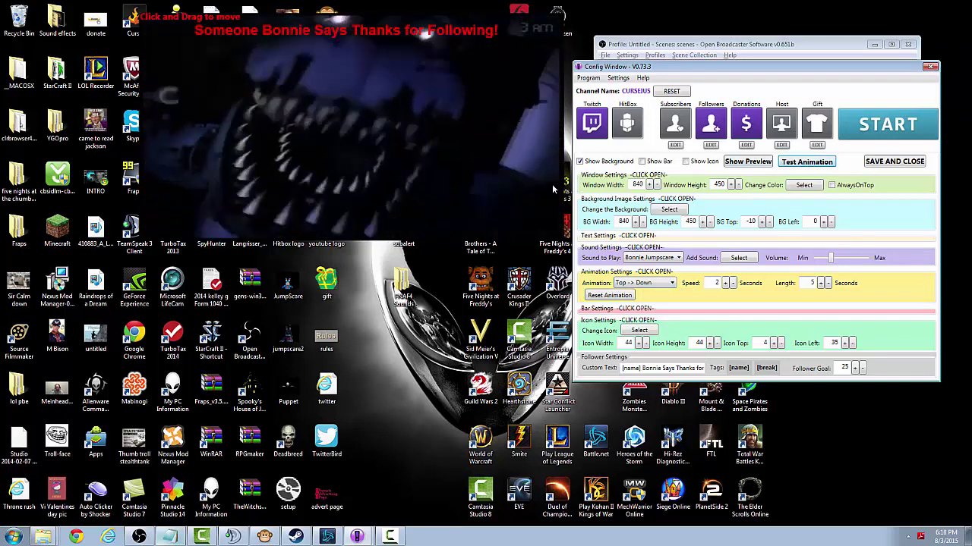
click(644, 283)
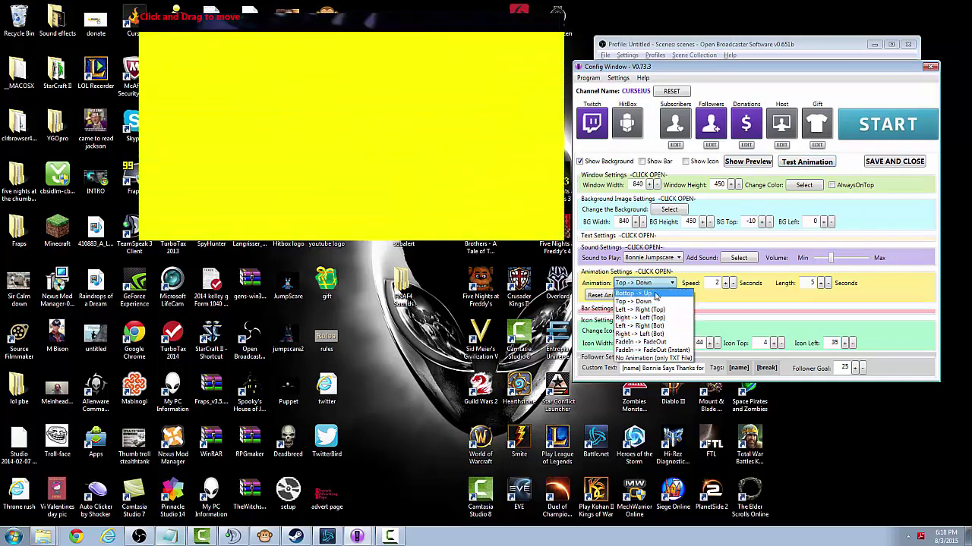
Try the Bottom -> Up animation, then revert to FadeIn -> FadeOut and test again.
click(658, 295)
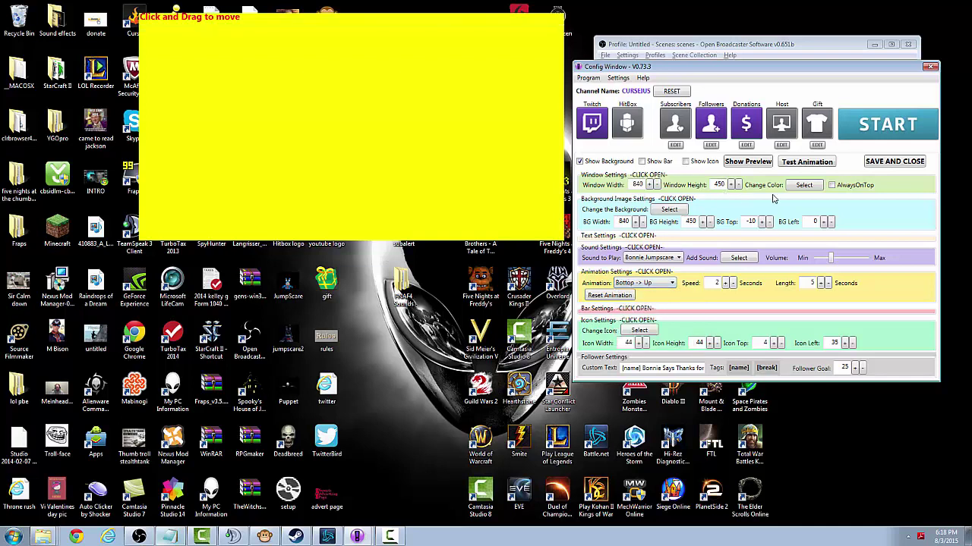
click(803, 187)
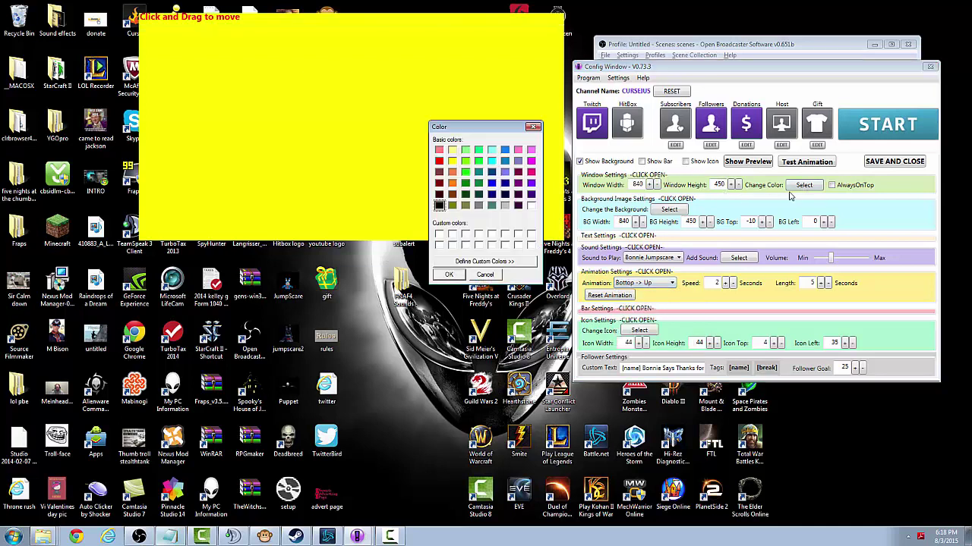
click(534, 127)
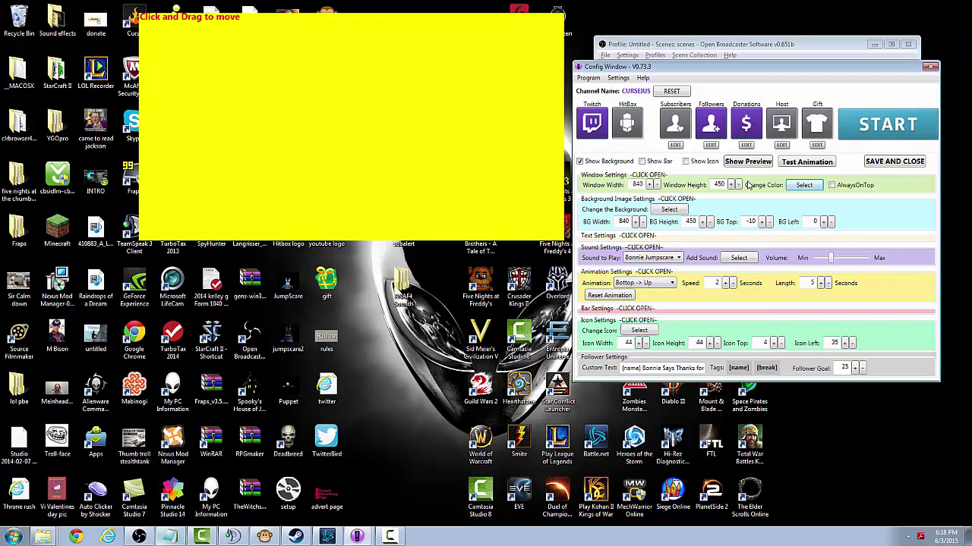
click(818, 164)
click(644, 284)
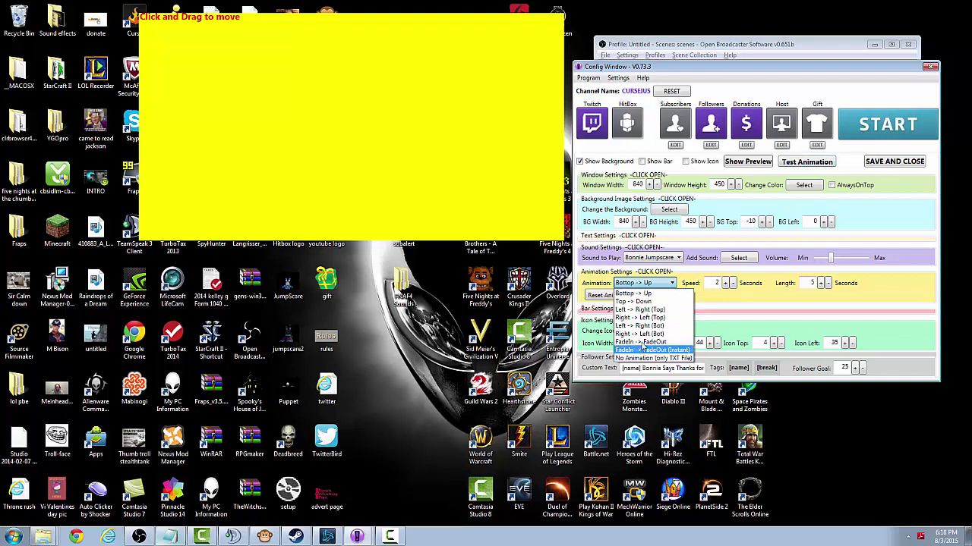
click(641, 342)
click(823, 162)
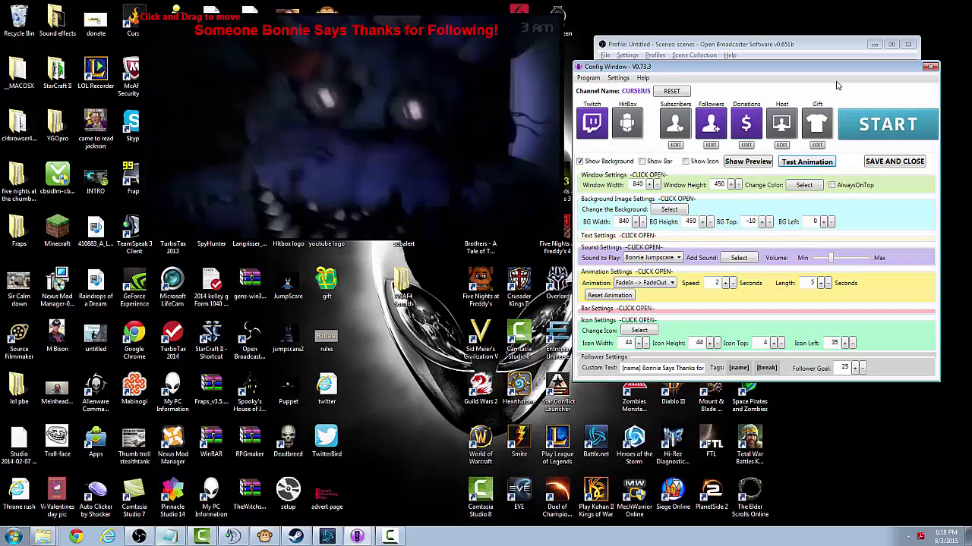
Keep Bonnie Jumpscare as the alert sound and save and close the follower settings.
drag(885, 68, 858, 79)
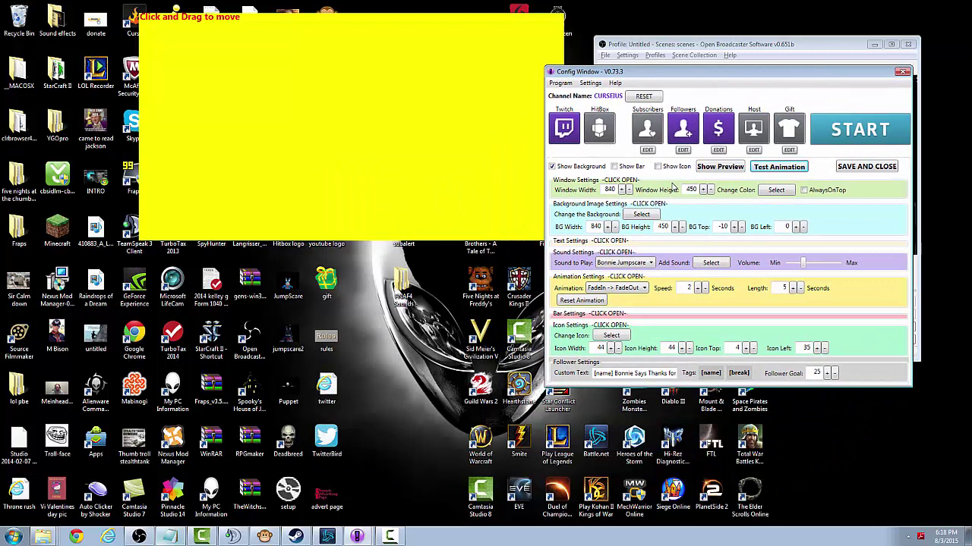
click(635, 263)
click(626, 265)
click(858, 167)
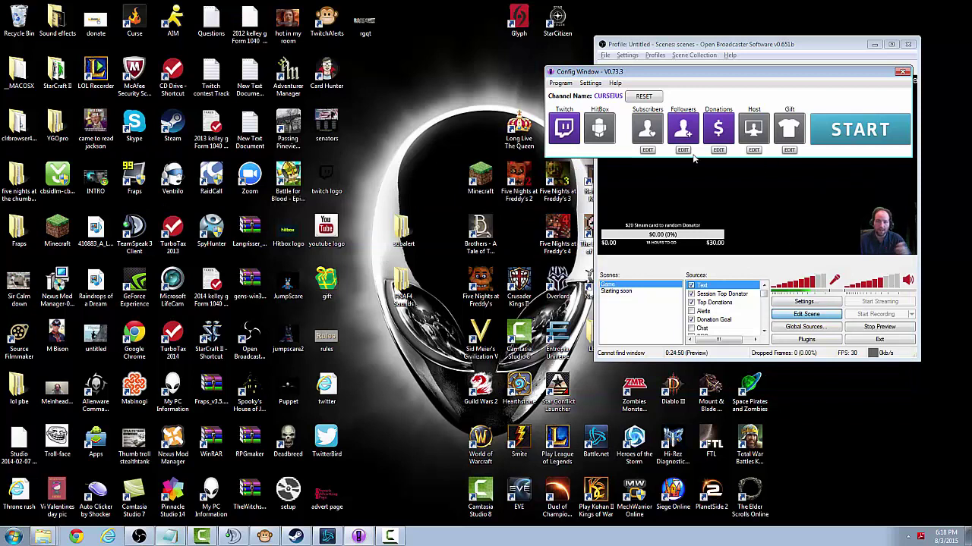
Reopen the follower settings, start an OBS Window Capture of the Preview window, then cancel it.
click(682, 150)
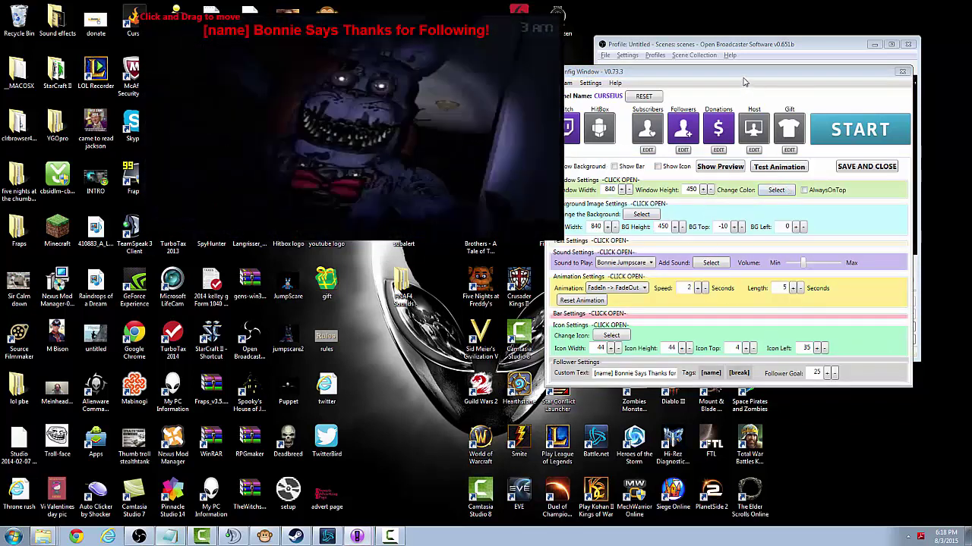
drag(705, 73, 296, 270)
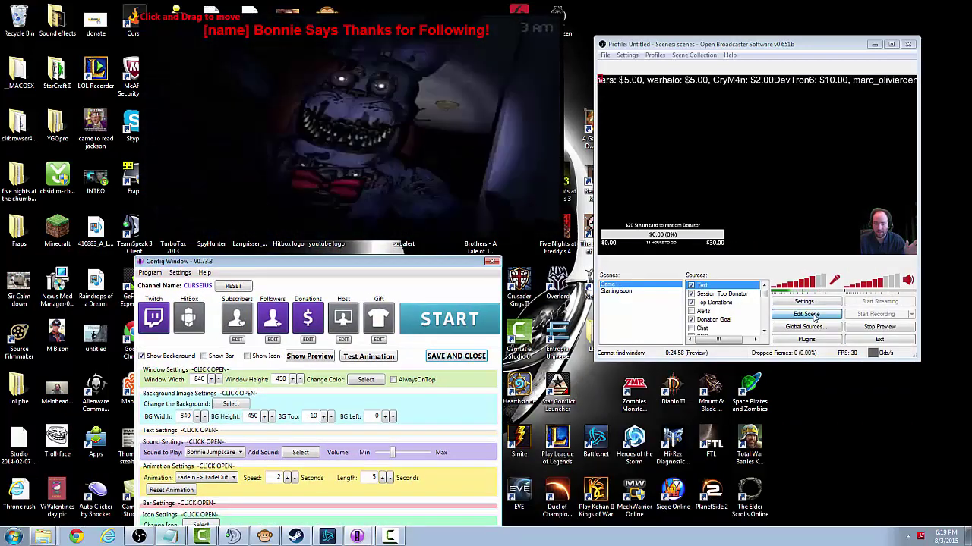
right_click(717, 286)
mouse_move(748, 291)
click(841, 291)
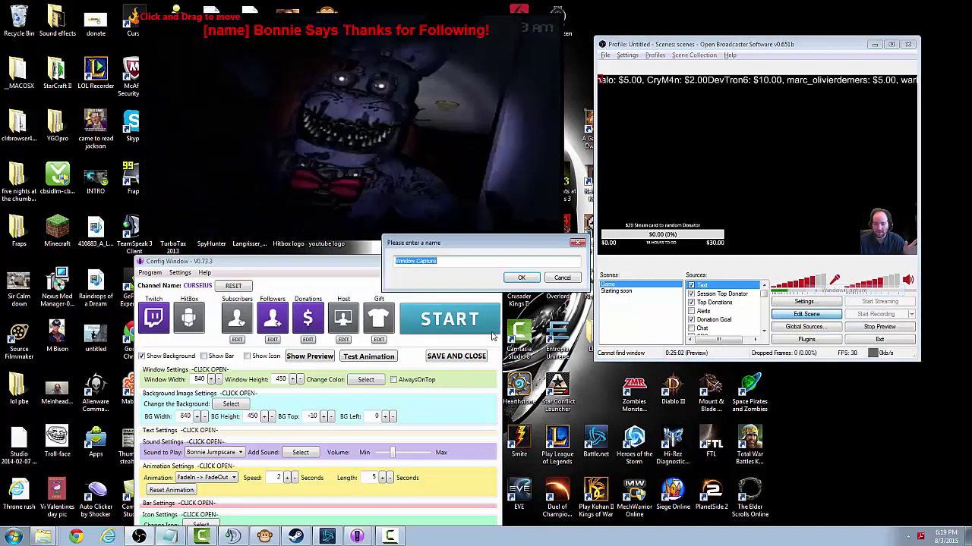
click(521, 278)
click(467, 143)
click(446, 165)
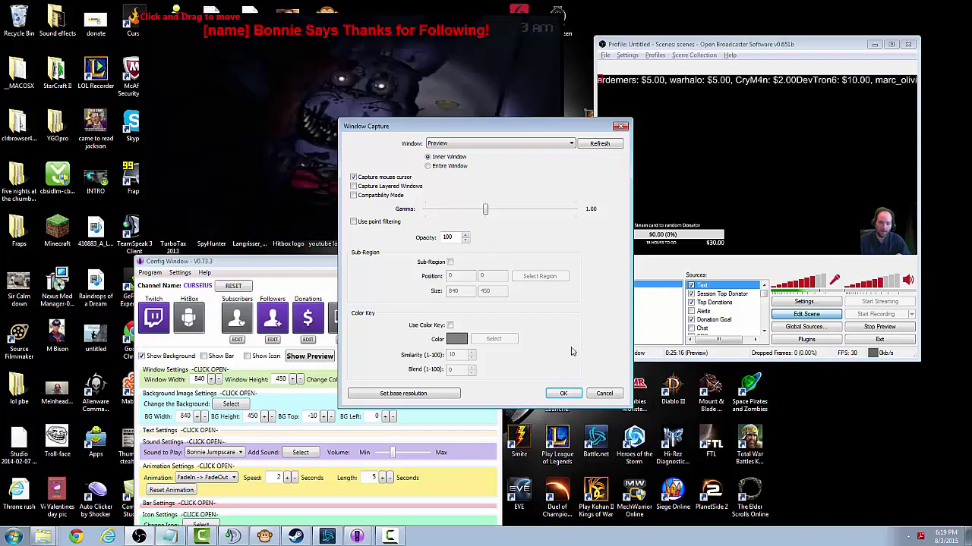
click(604, 393)
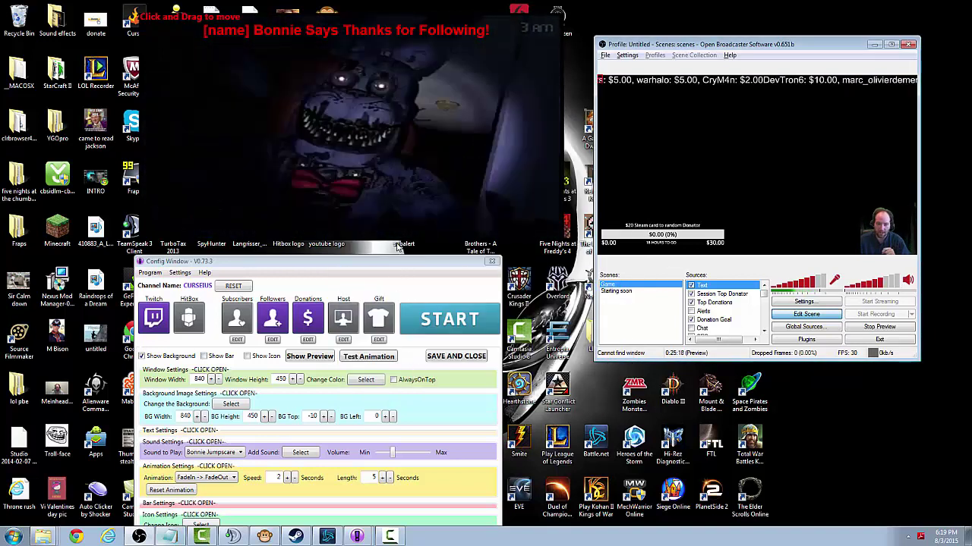
Save and close the follower settings, then click START to run the SubAlert alerts.
drag(426, 258, 595, 109)
click(625, 208)
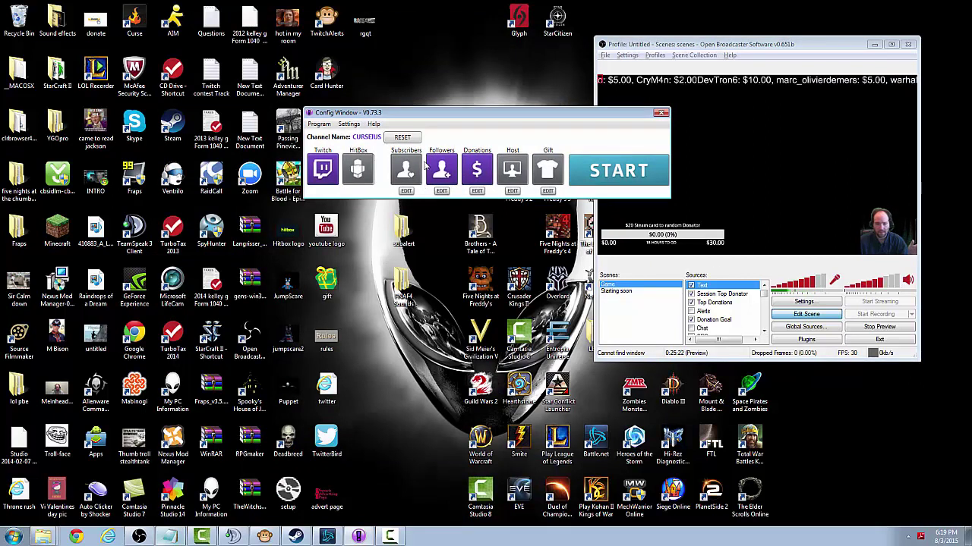
drag(636, 186, 801, 128)
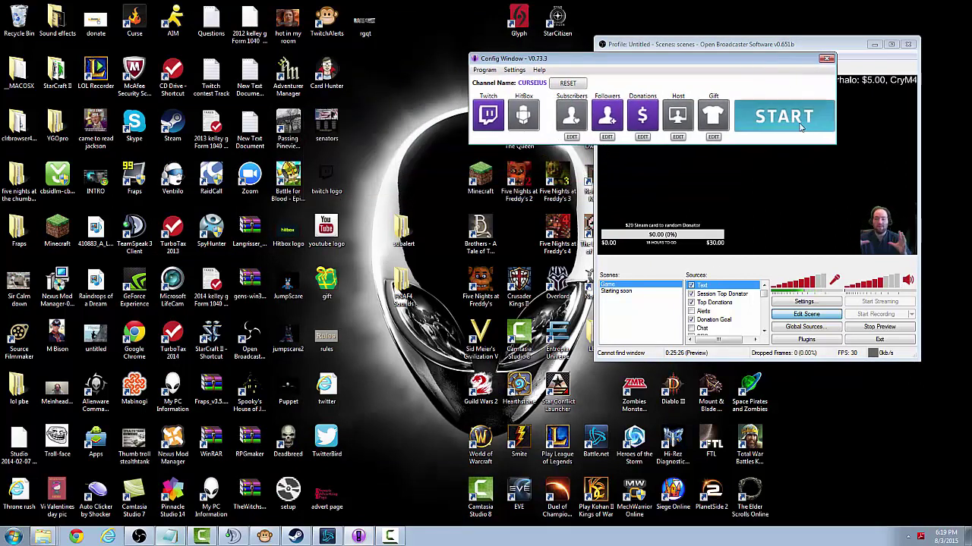
click(800, 127)
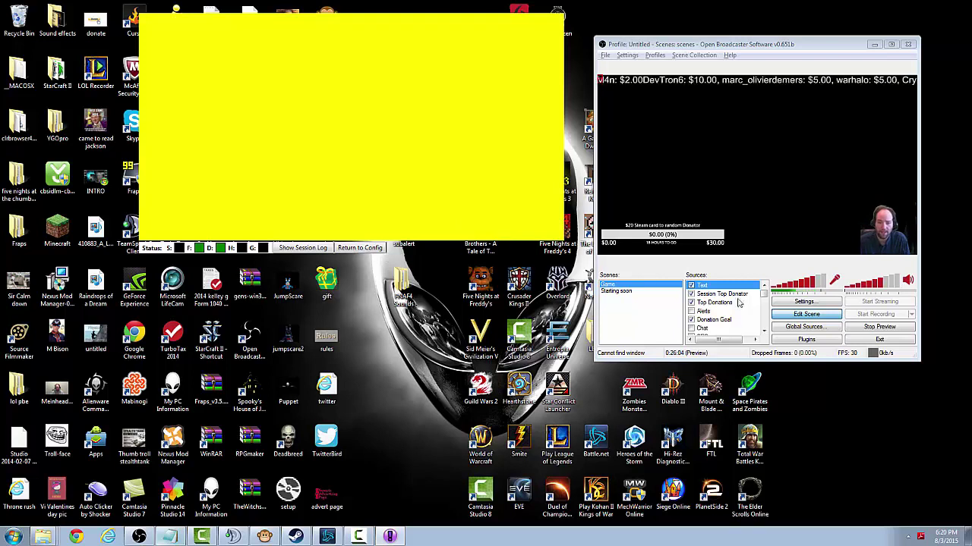
Add a 'New Follower/donation' Window Capture of MainAlert with the yellow color key enabled.
right_click(705, 287)
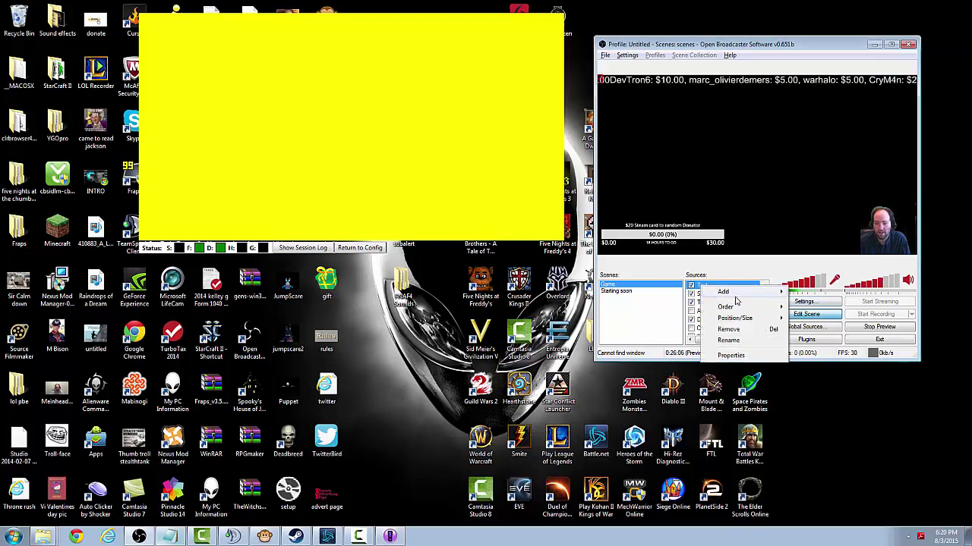
mouse_move(732, 292)
click(826, 292)
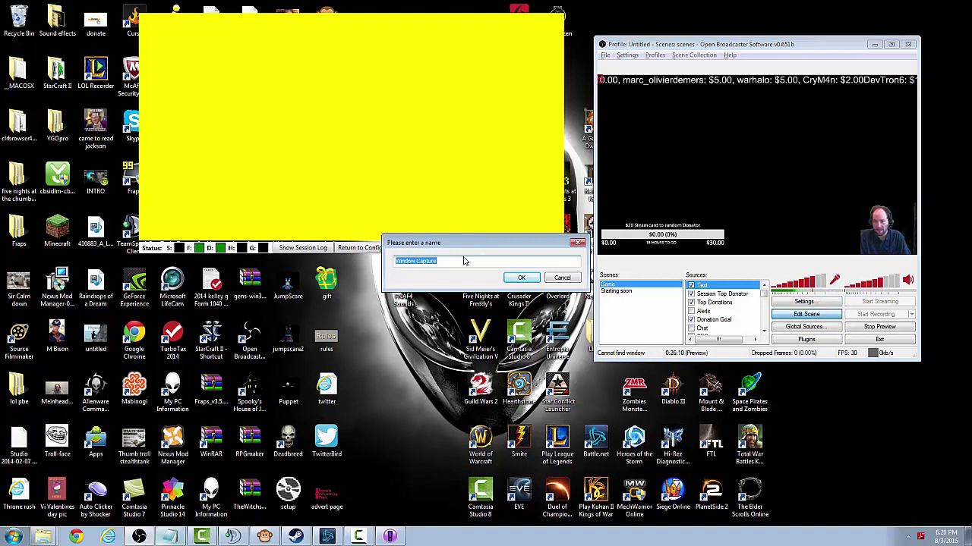
text(New Follower/donation)
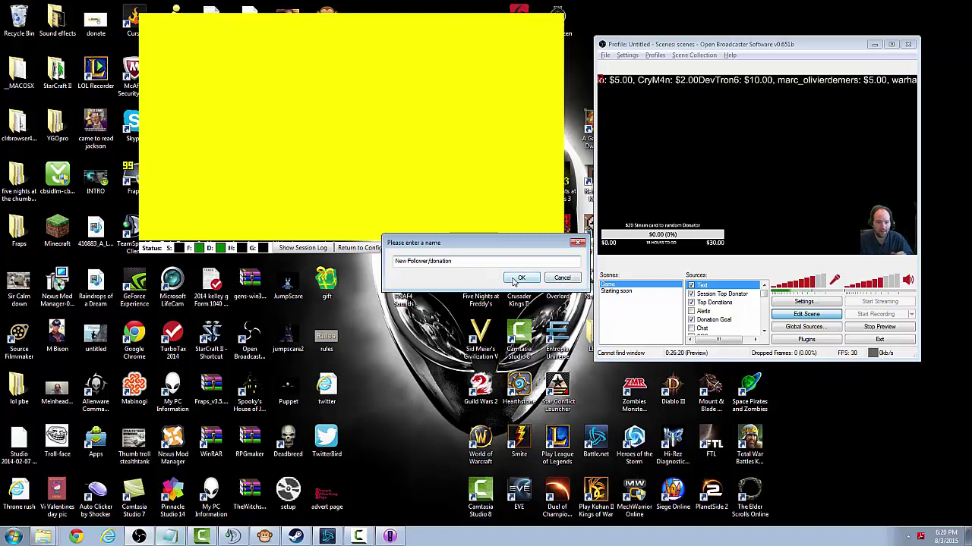
click(517, 278)
click(439, 145)
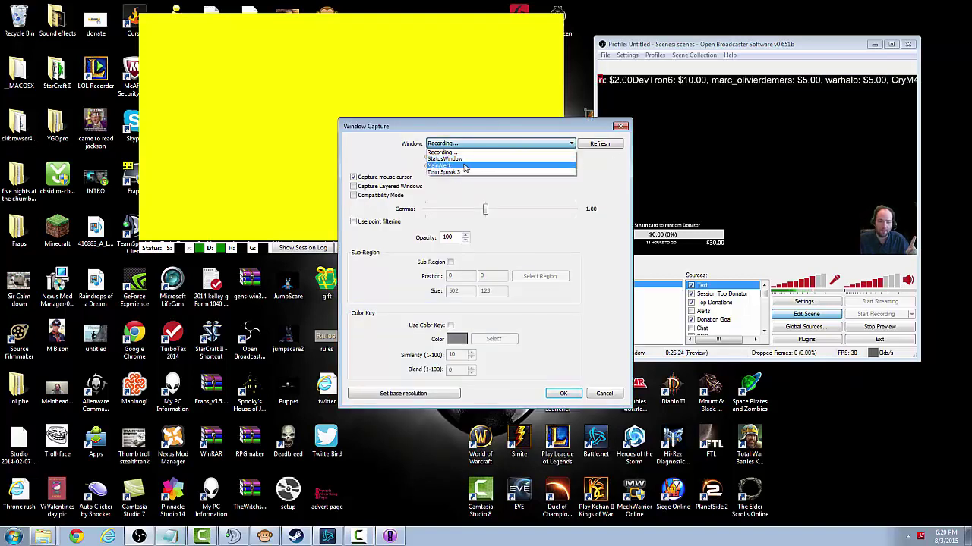
click(462, 166)
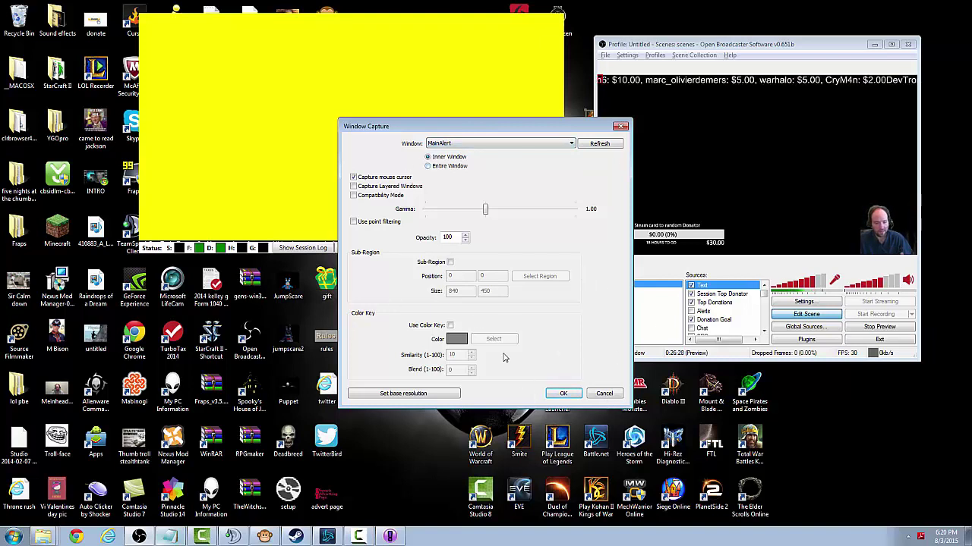
click(451, 326)
click(494, 338)
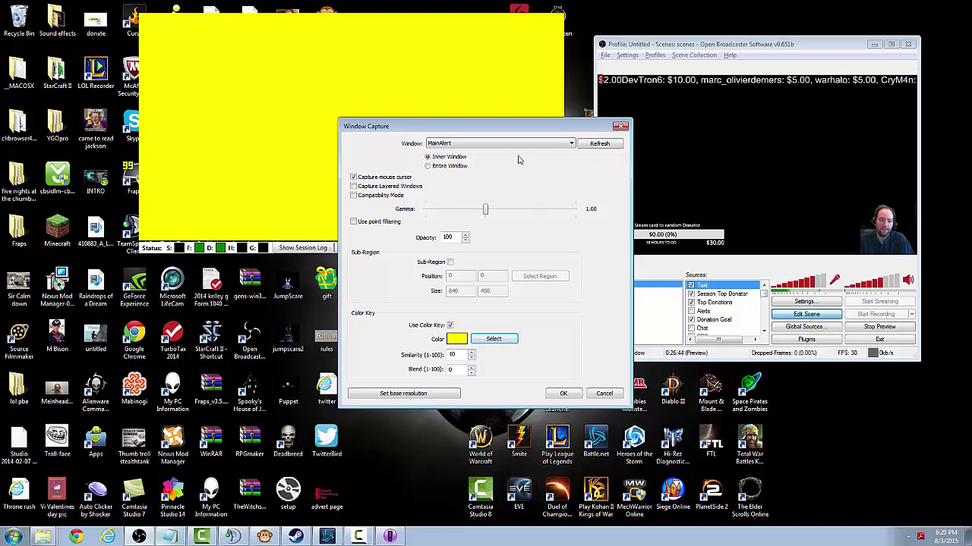
drag(411, 134, 665, 66)
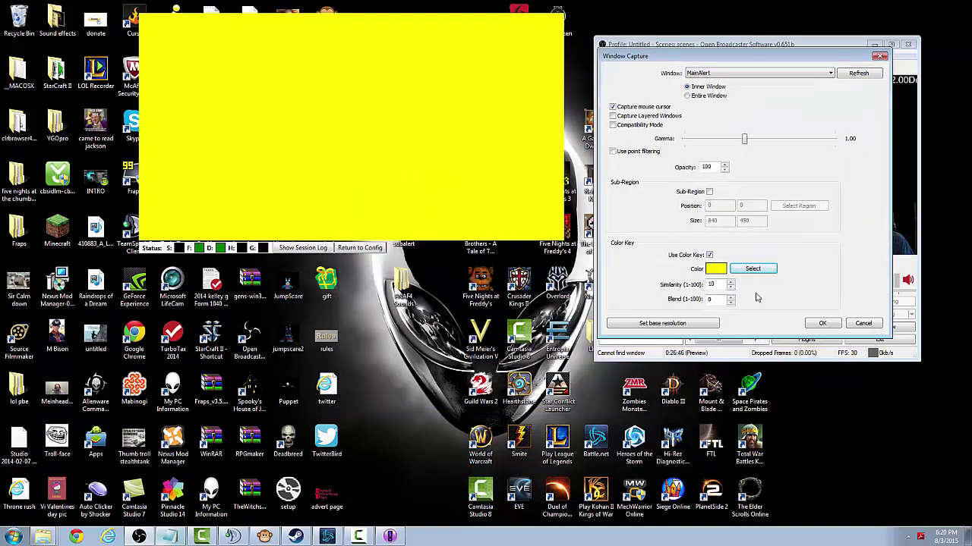
click(832, 326)
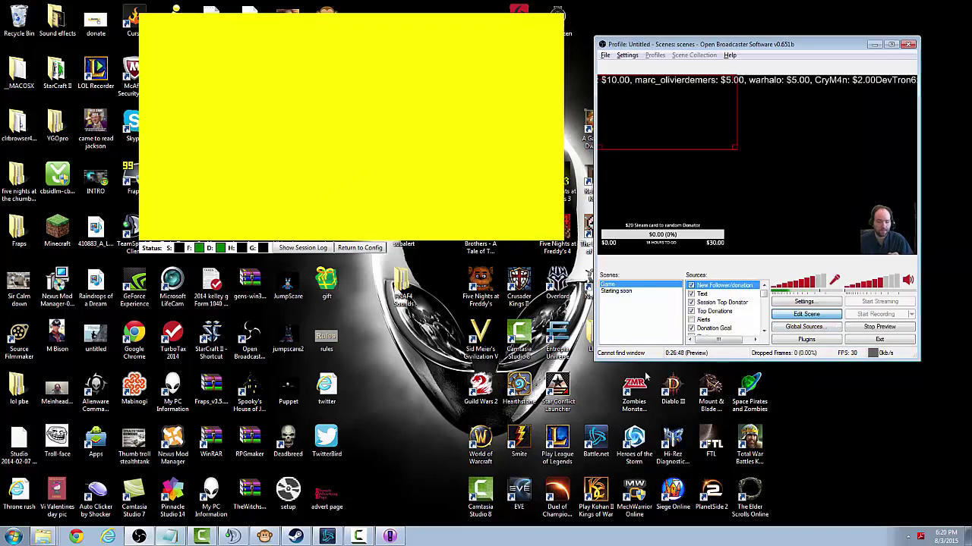
Show the SubAlert session log and fire a test follower alert.
drag(797, 48, 823, 41)
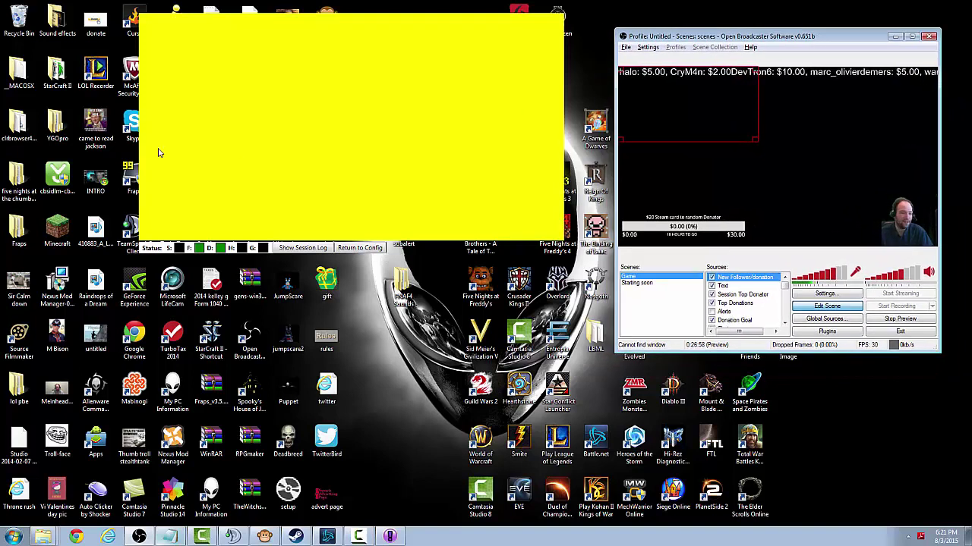
click(302, 249)
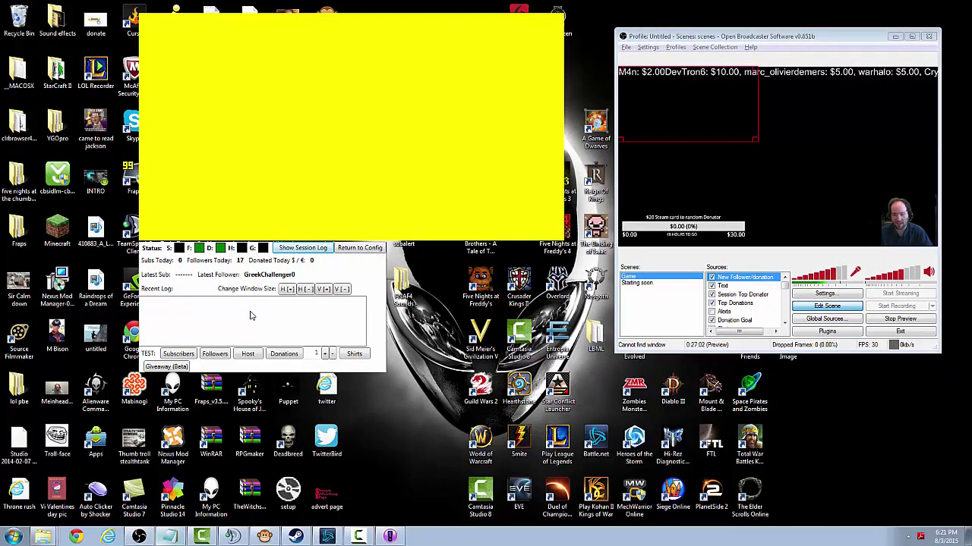
click(215, 355)
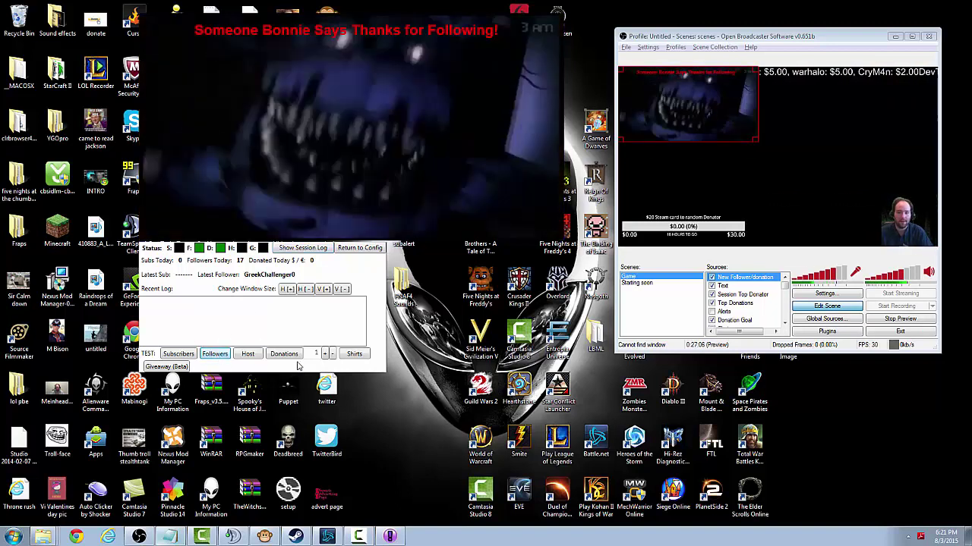
Enlarge and center the alert capture in the OBS scene, then fire another test alert.
drag(706, 118, 783, 165)
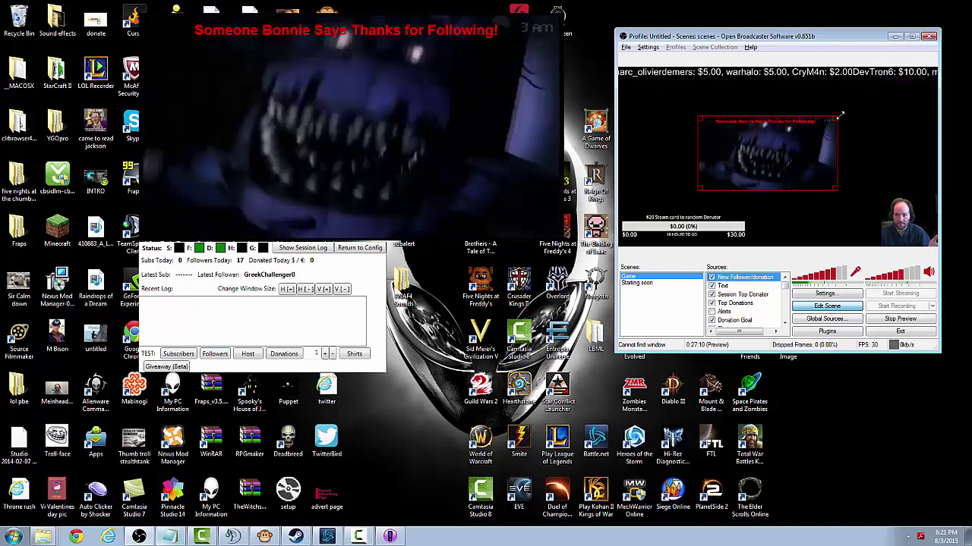
drag(837, 116, 859, 106)
drag(791, 139, 783, 149)
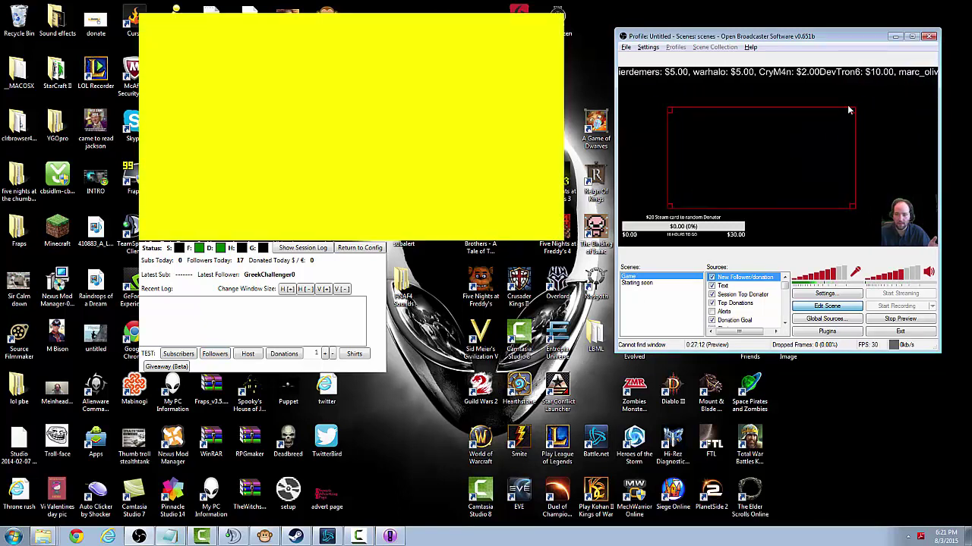
drag(852, 109, 872, 99)
drag(801, 137, 798, 135)
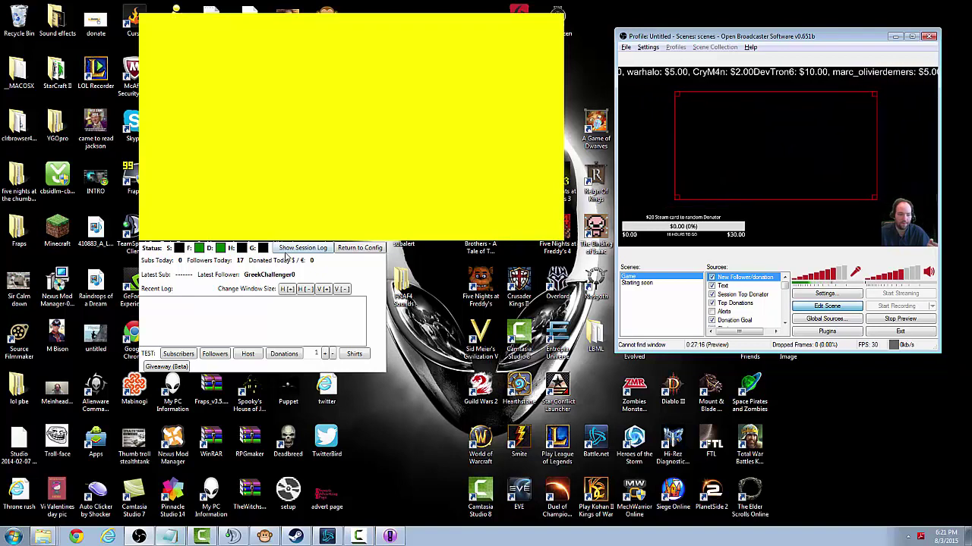
click(215, 353)
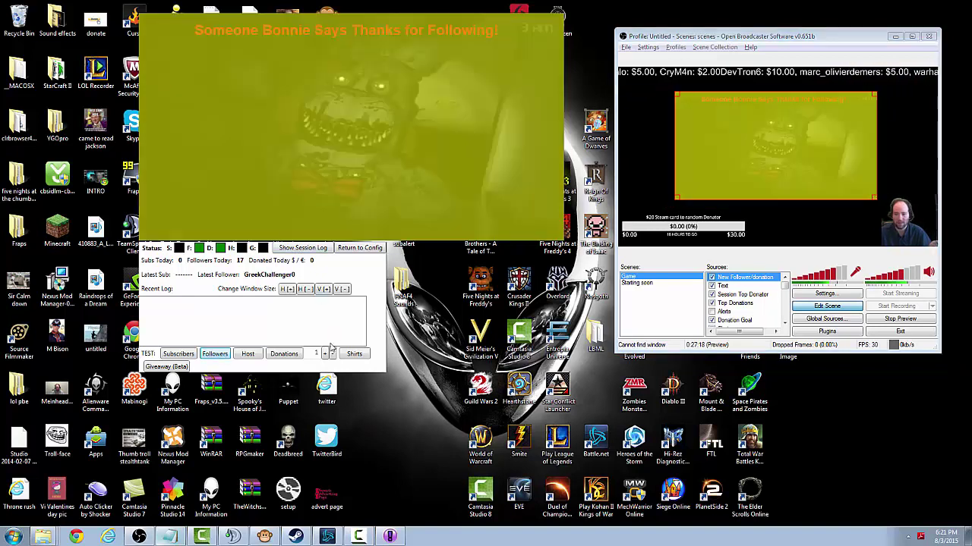